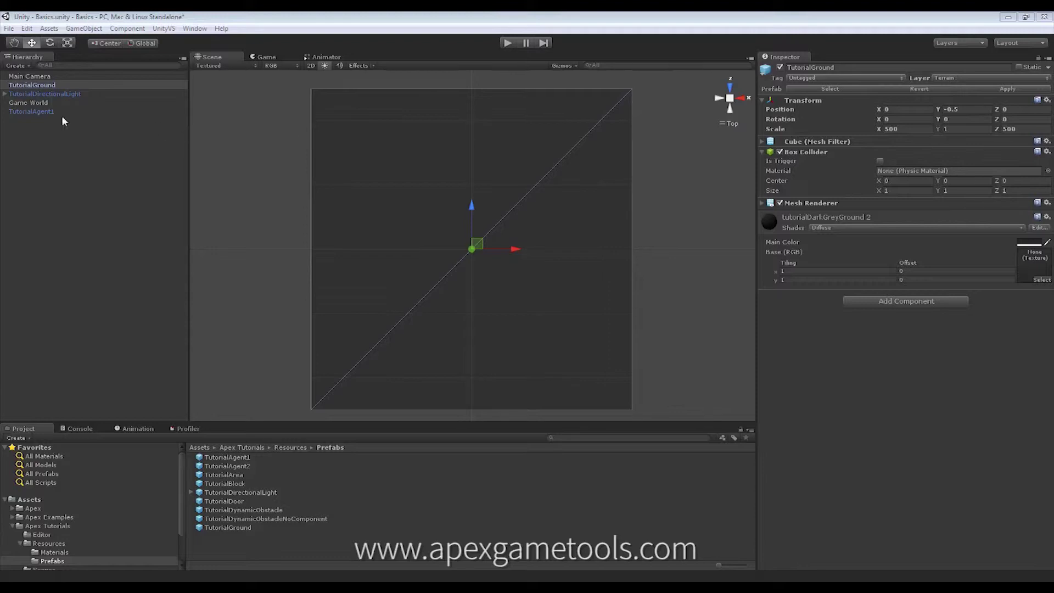
- Delete the Grid Component from Game World, leaving only the Apex services and Input Receiver Basic
left_click(26, 103)
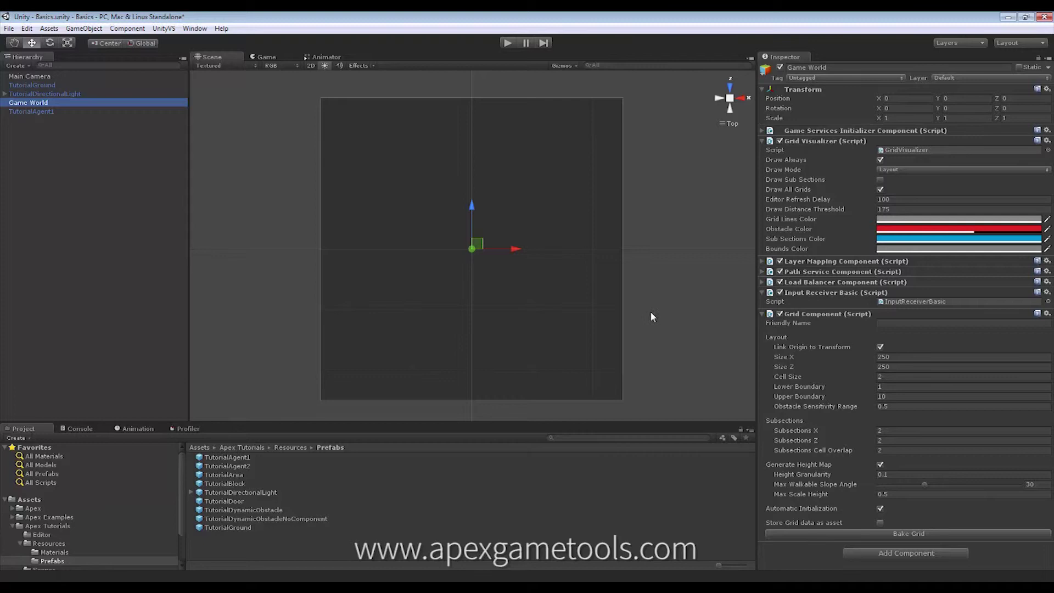
left_click(1047, 313)
left_click(980, 343)
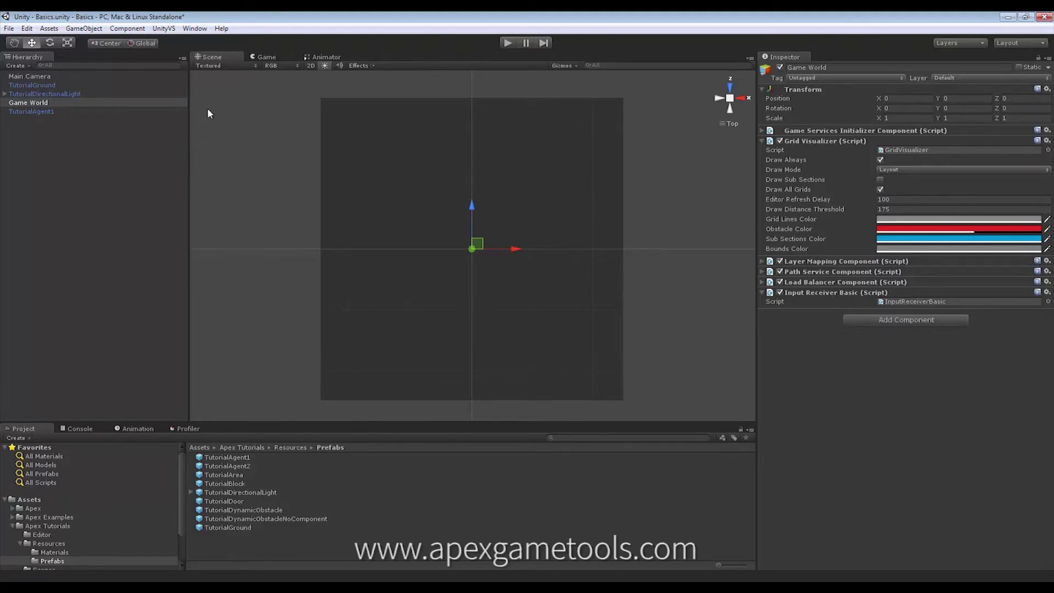
left_click(194, 29)
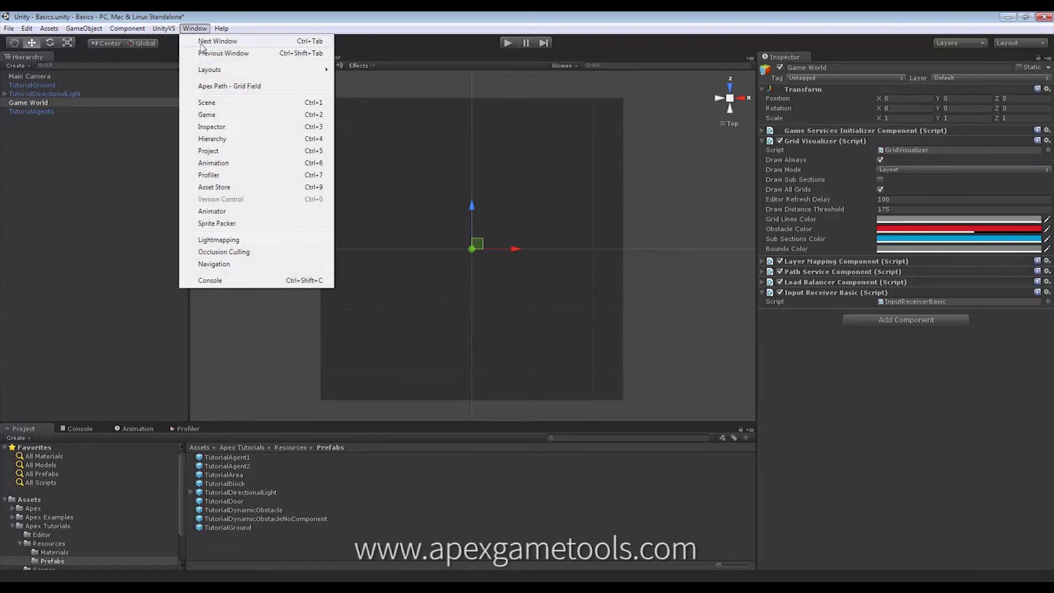
- Create a default Apex Path grid field: a Grids object with a 4×4 field of 10×10 grids
left_click(238, 86)
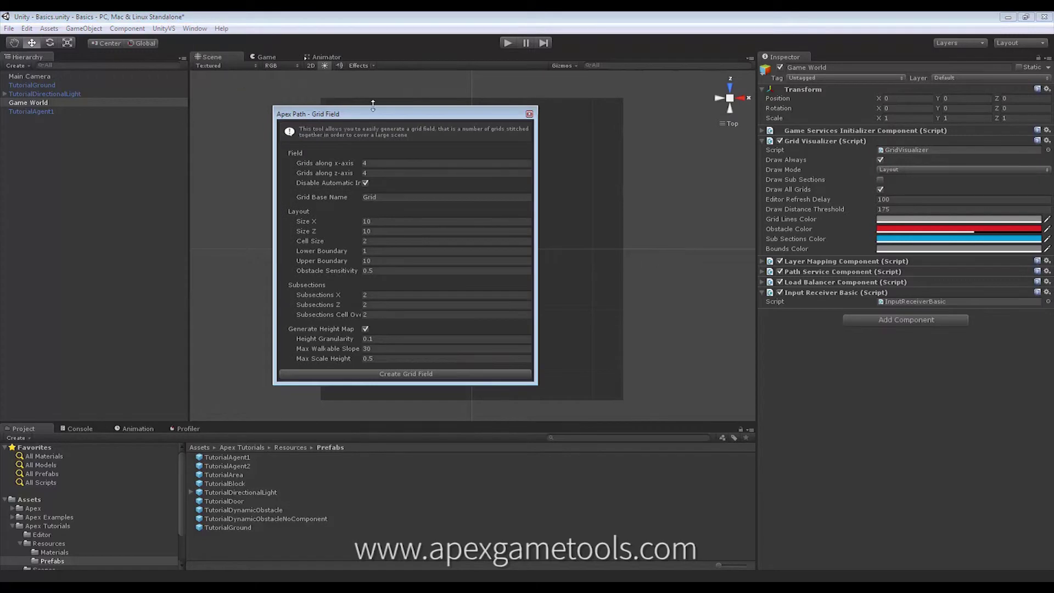
left_click_drag(417, 114, 534, 114)
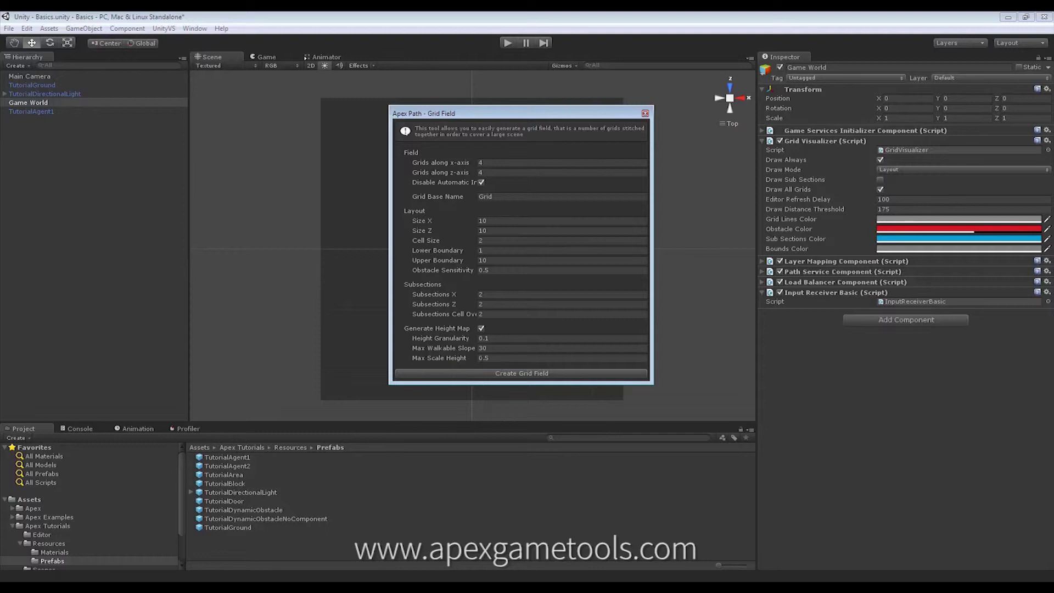
mouse_move(464, 344)
left_click_drag(536, 116, 434, 110)
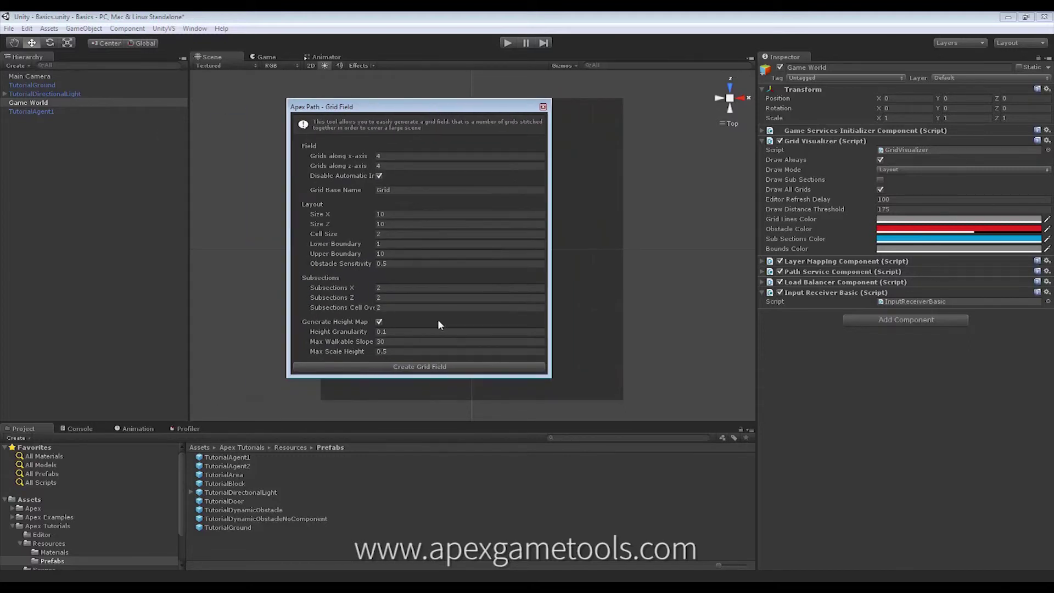
left_click(440, 366)
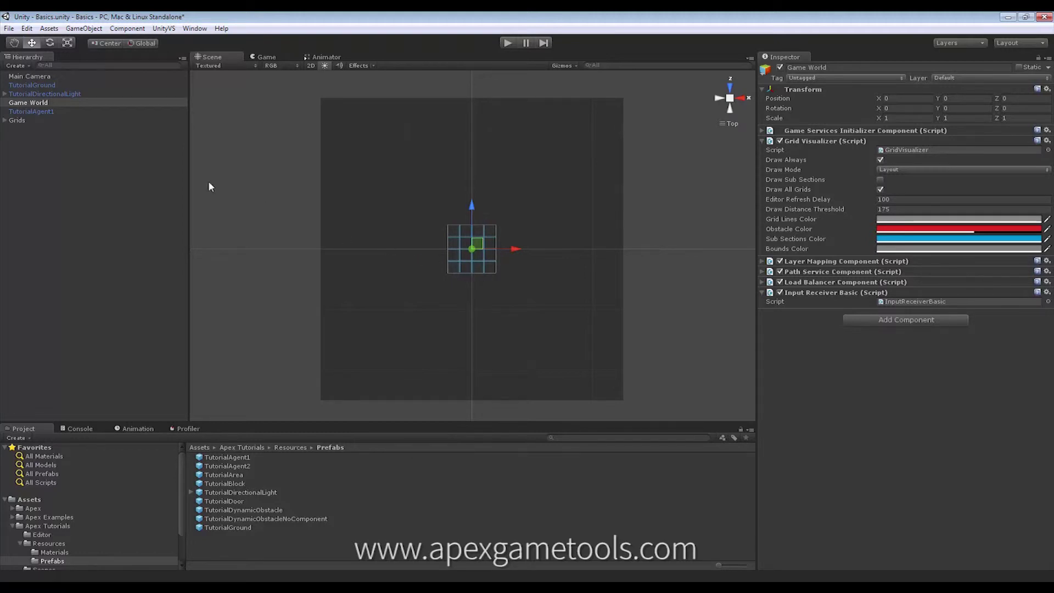
- Delete the default Grids object and bring back the Apex Path Grid Field tool
left_click(18, 120)
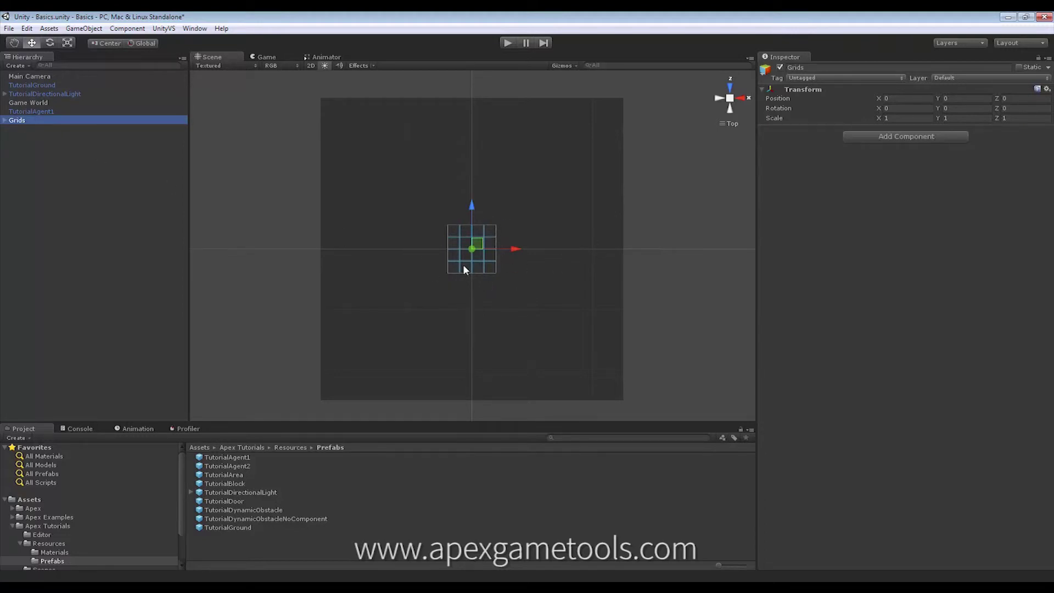
key("Delete")
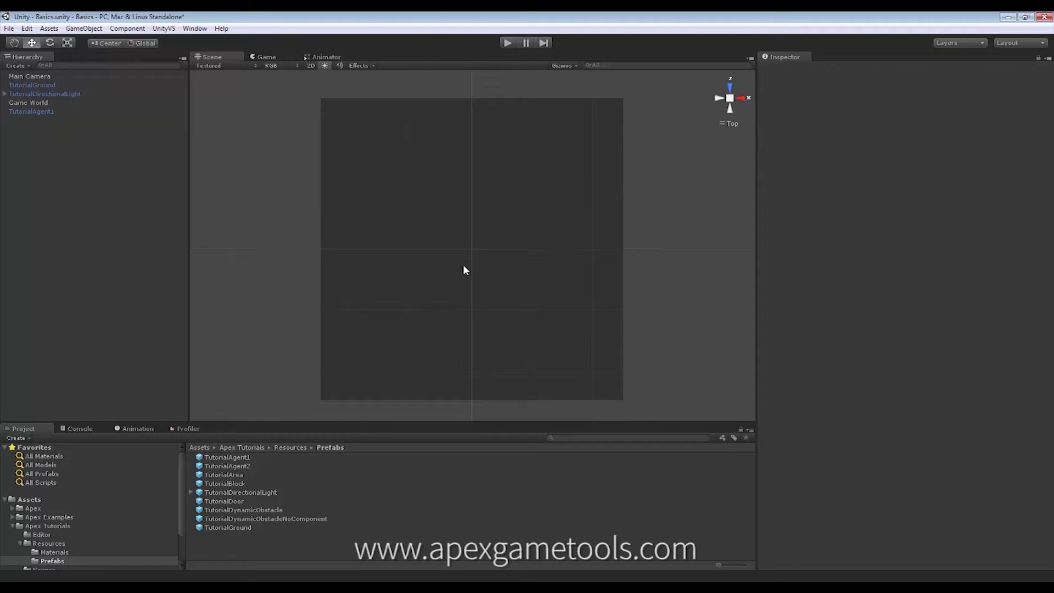
left_click(195, 29)
left_click(231, 86)
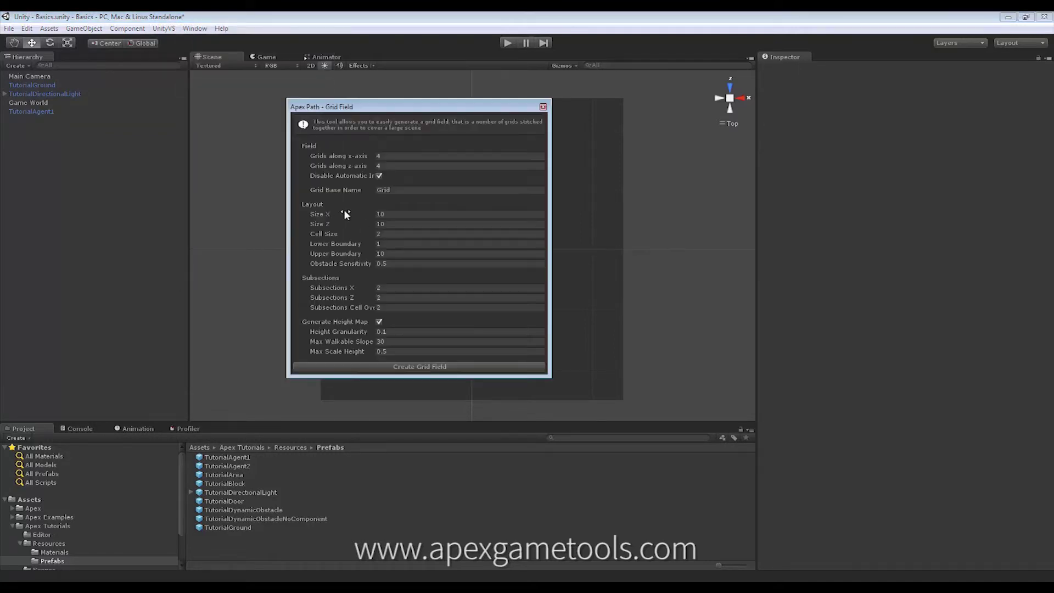
left_click_drag(466, 107, 549, 119)
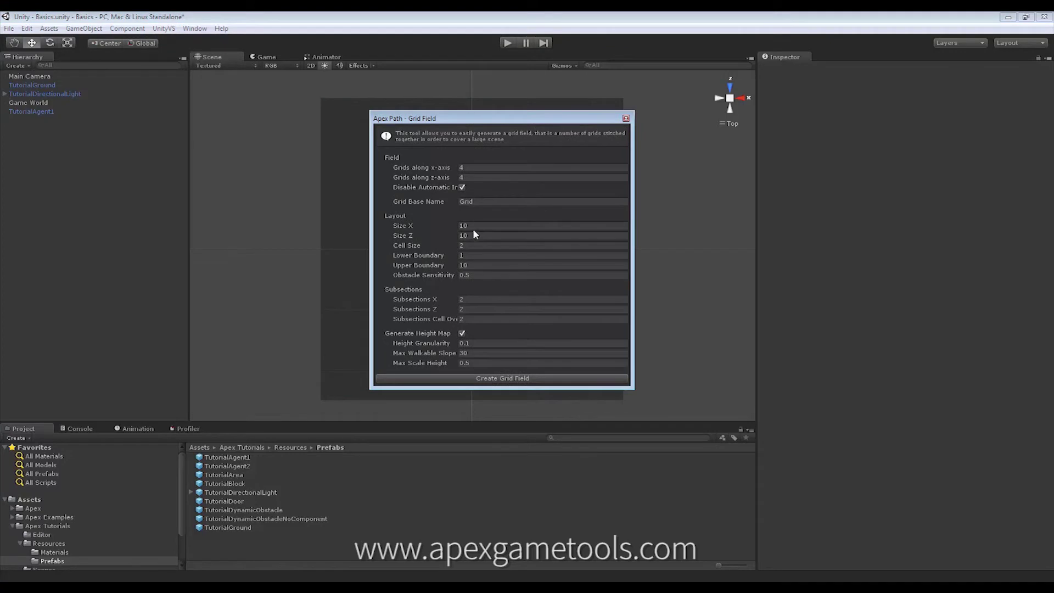
- Create a 5×5 grid field with grid Size X and Z of 50
left_click(473, 227)
type("50")
left_click(473, 235)
type("50")
left_click(479, 247)
left_click(468, 168)
type("5")
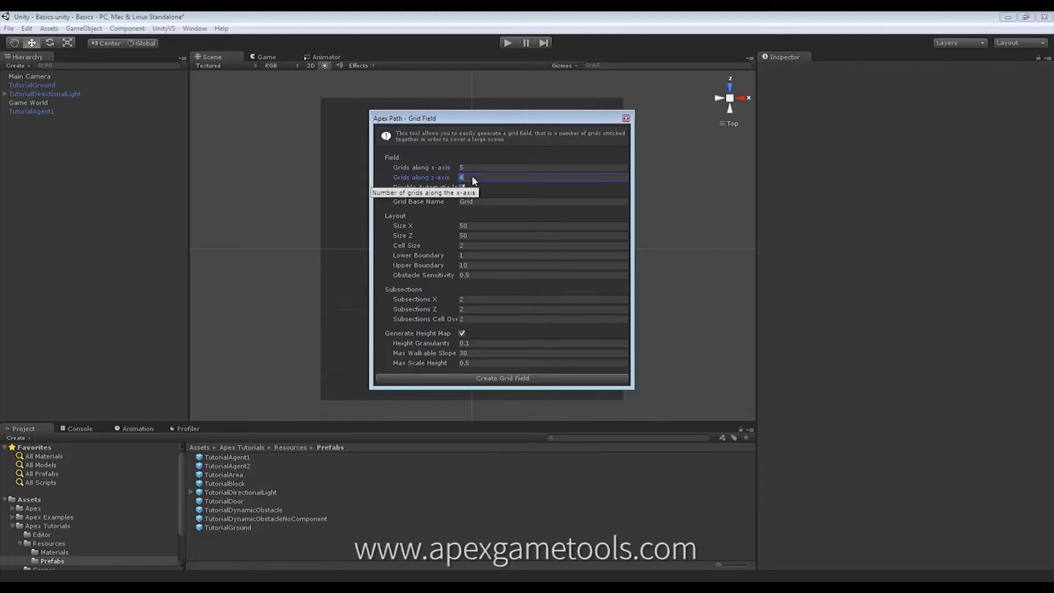
left_click(472, 177)
type("5")
left_click(490, 202)
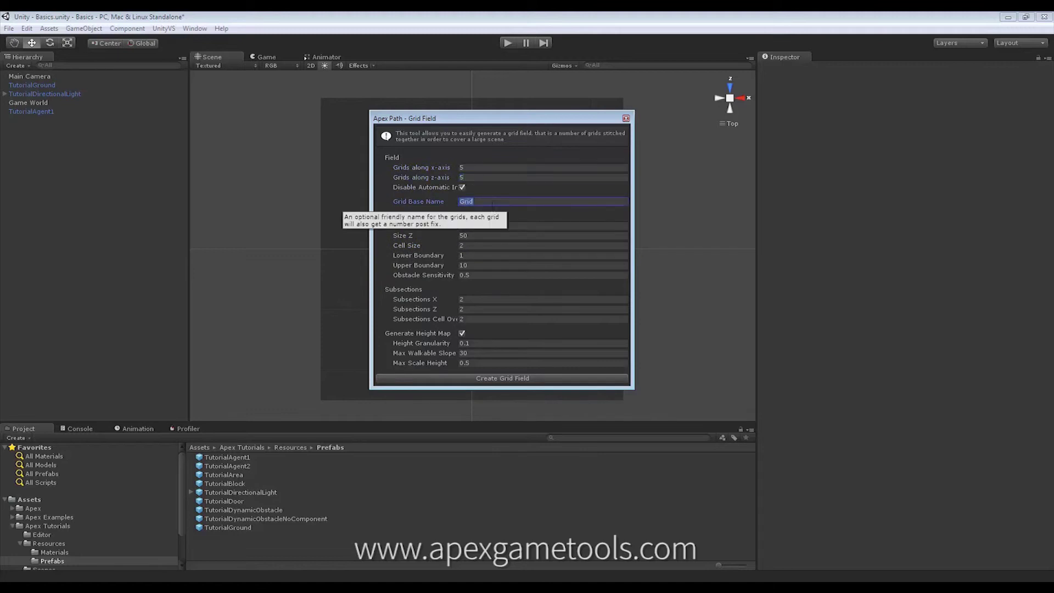
left_click(514, 378)
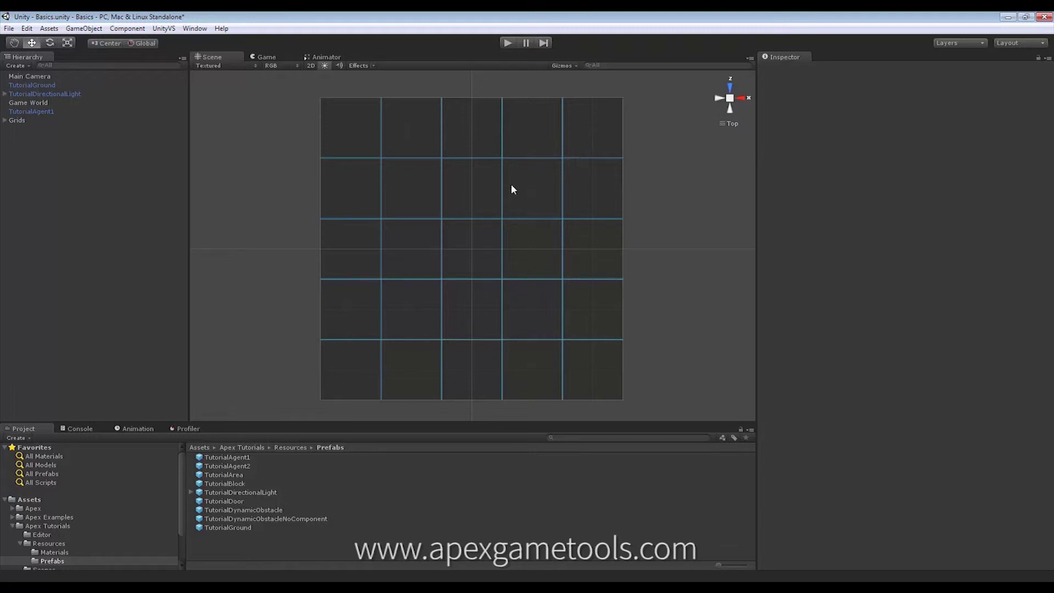
scroll(524, 194, "up", 5)
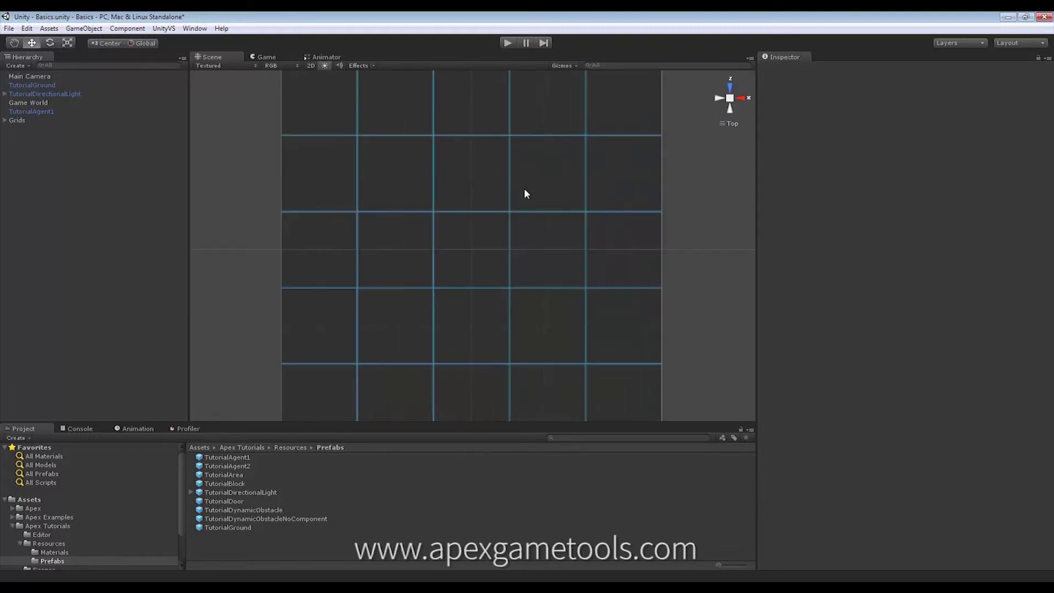
scroll(494, 212, "up", 1)
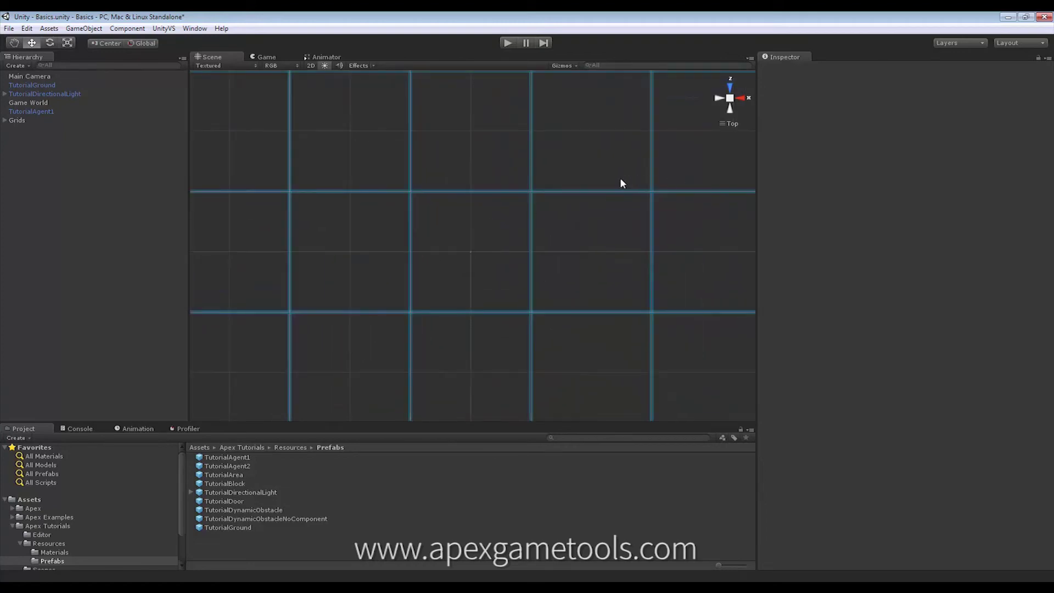
scroll(482, 225, "up", 6)
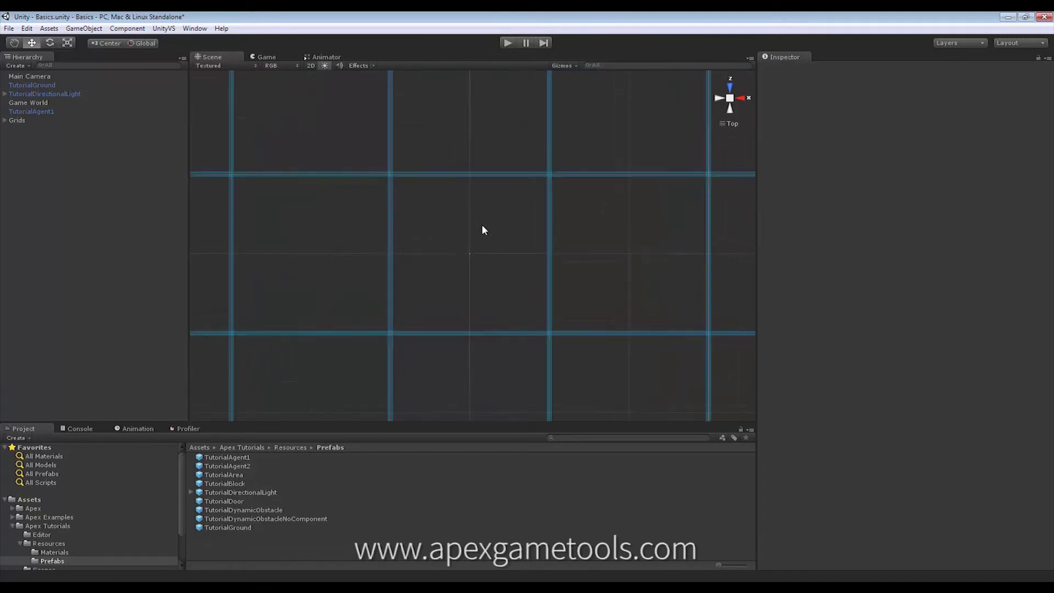
scroll(482, 229, "up", 3)
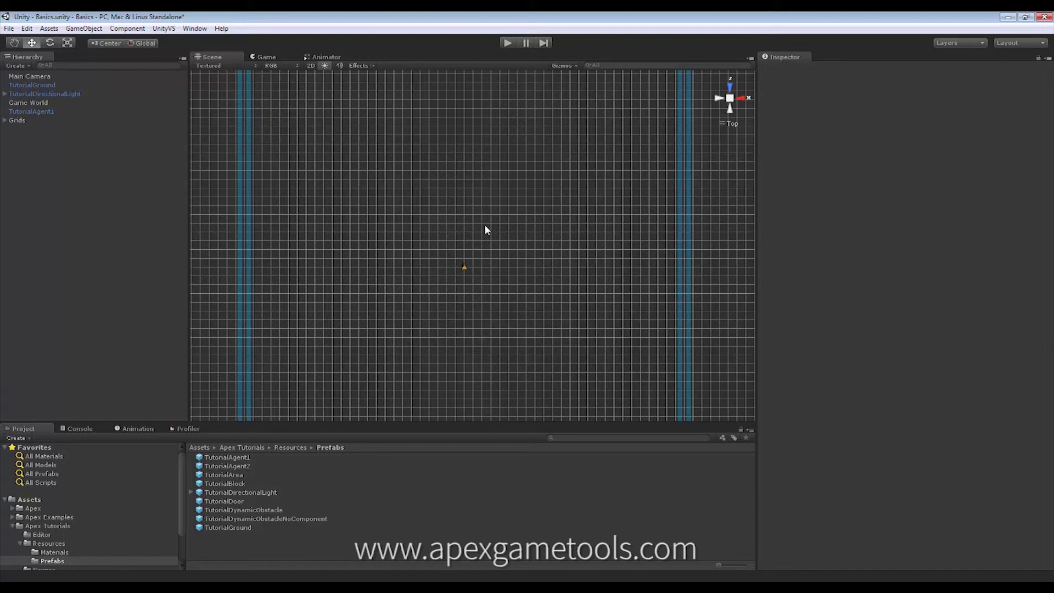
scroll(485, 229, "down", 2)
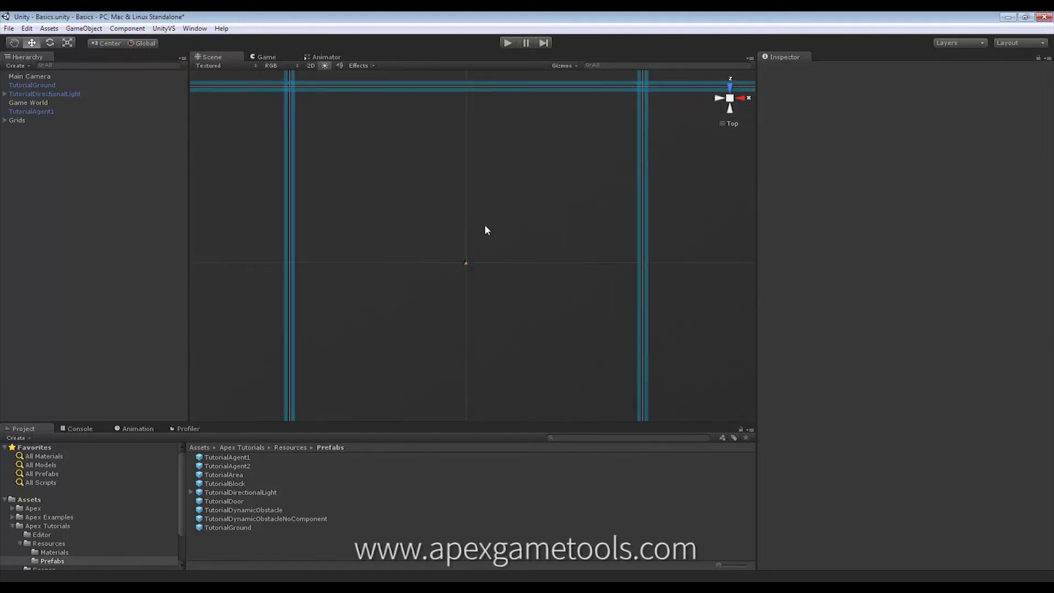
scroll(485, 229, "down", 4)
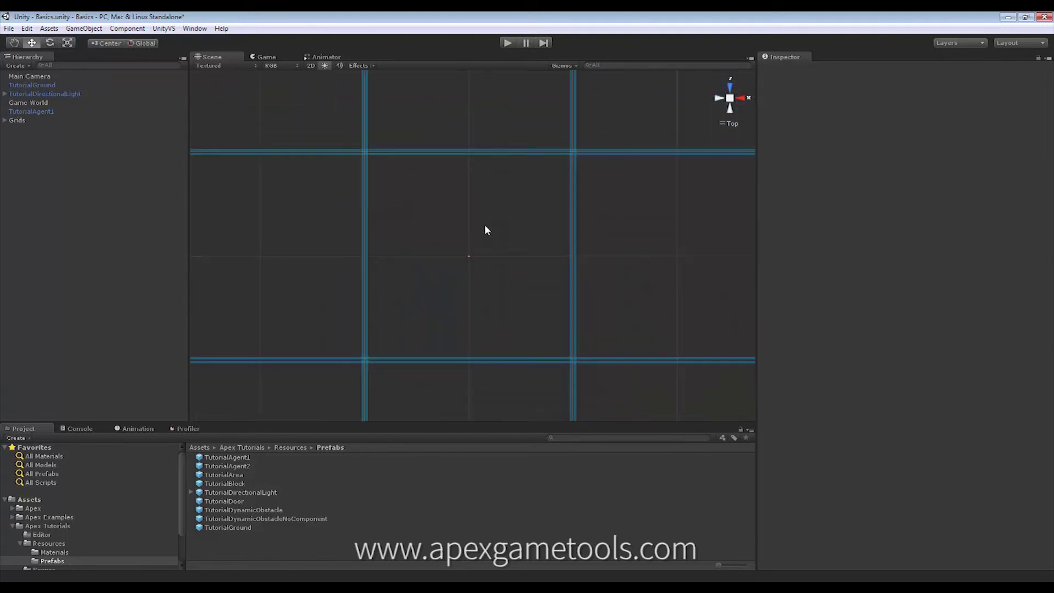
scroll(485, 230, "down", 3)
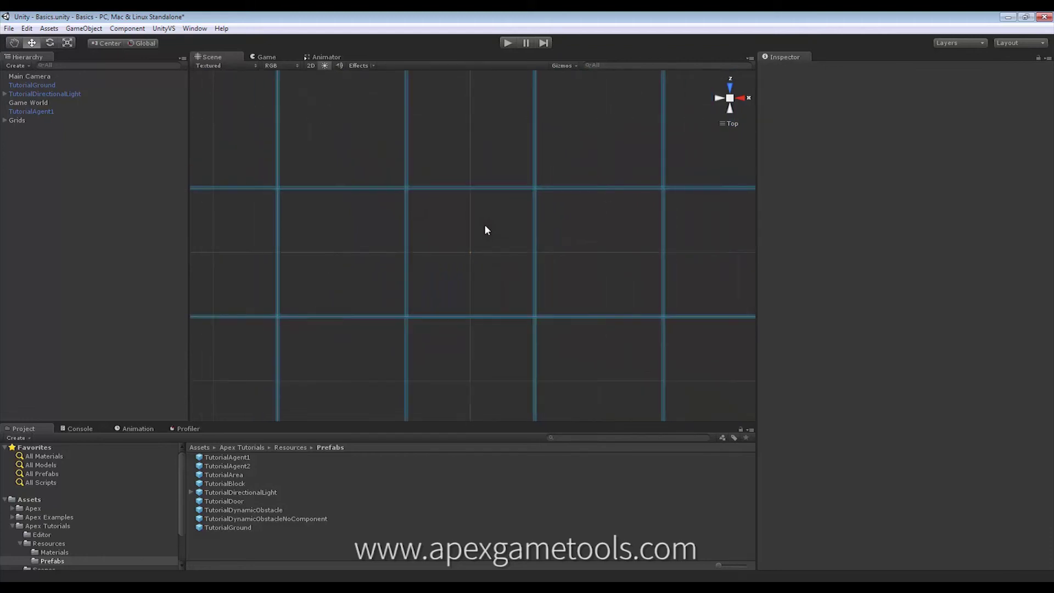
scroll(485, 229, "down", 2)
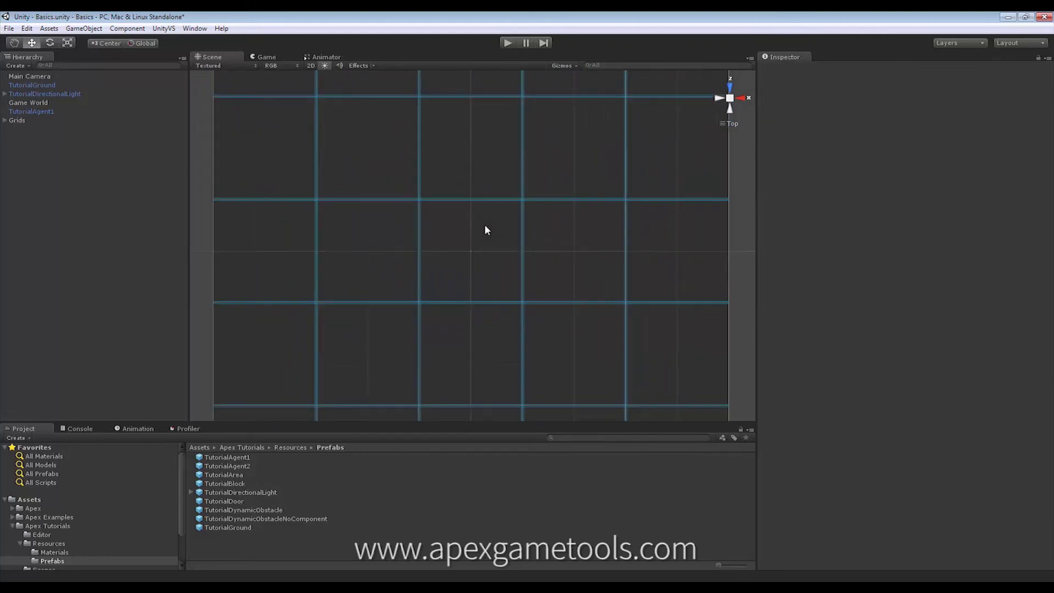
scroll(485, 229, "down", 2)
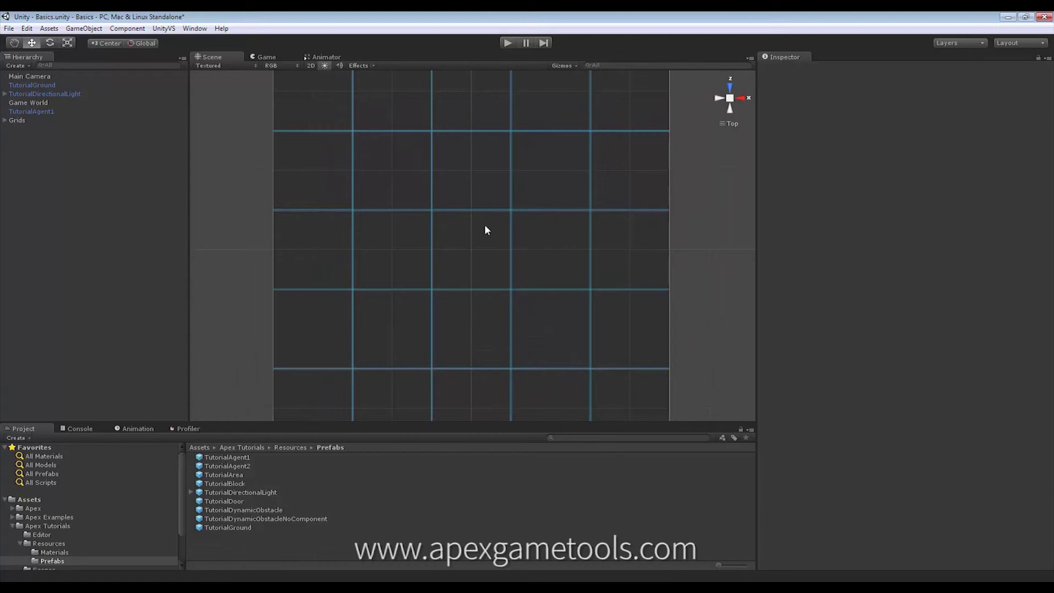
scroll(485, 230, "down", 2)
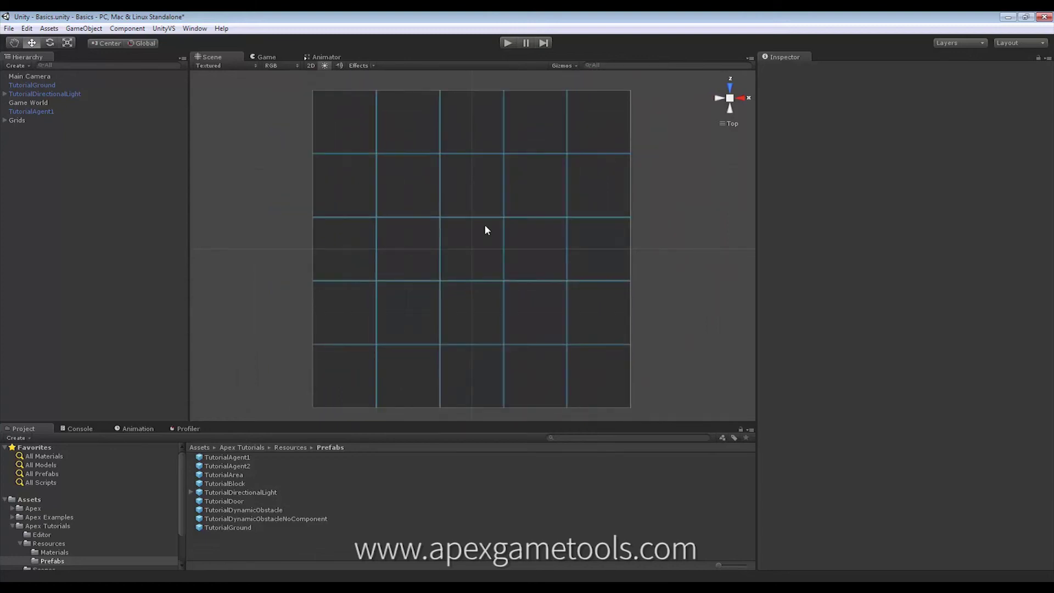
scroll(486, 229, "up", 8)
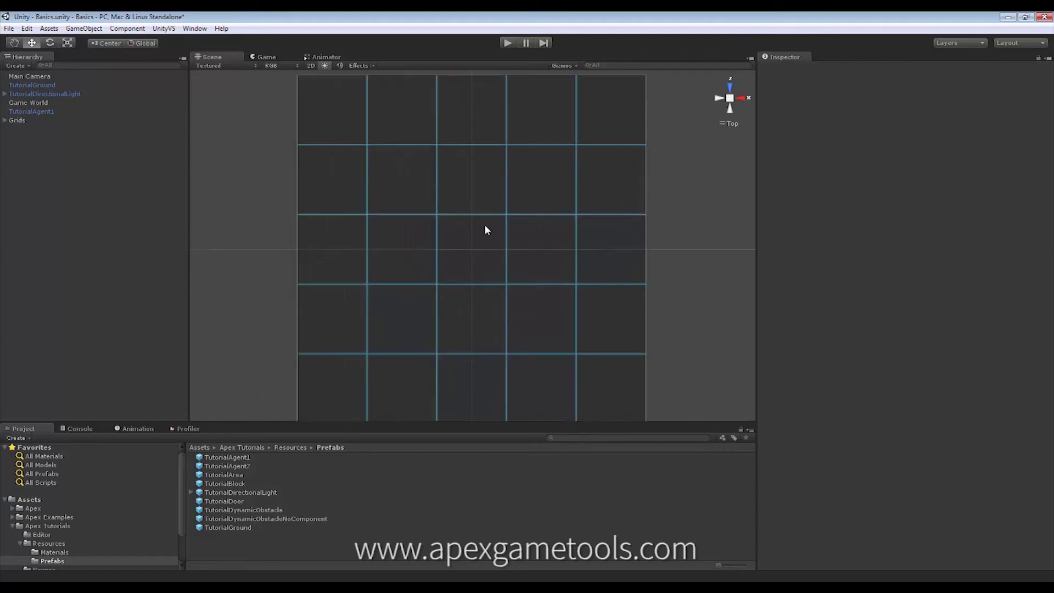
scroll(485, 230, "up", 1)
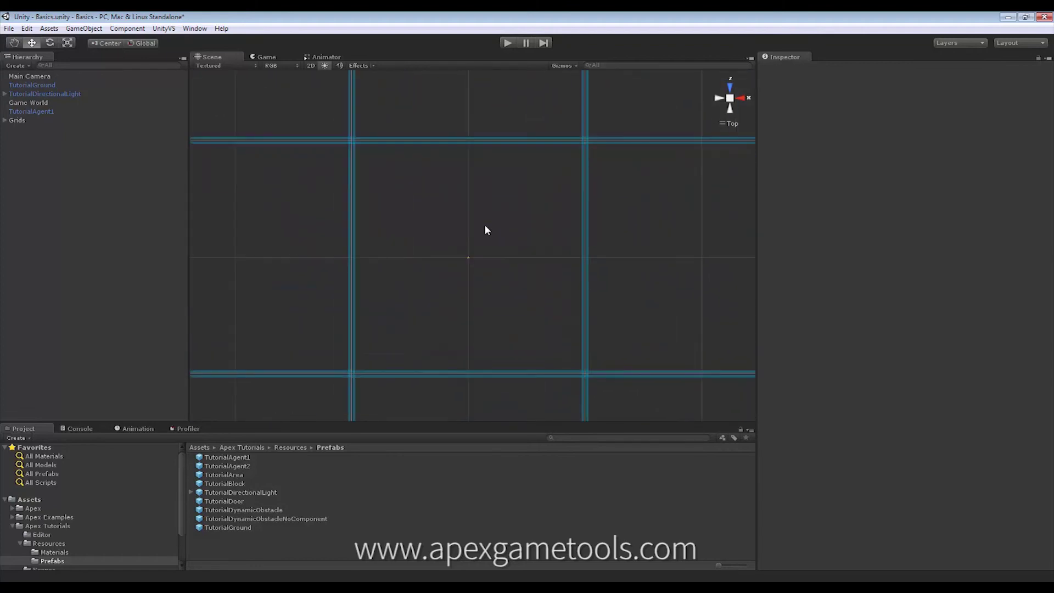
scroll(485, 229, "up", 1)
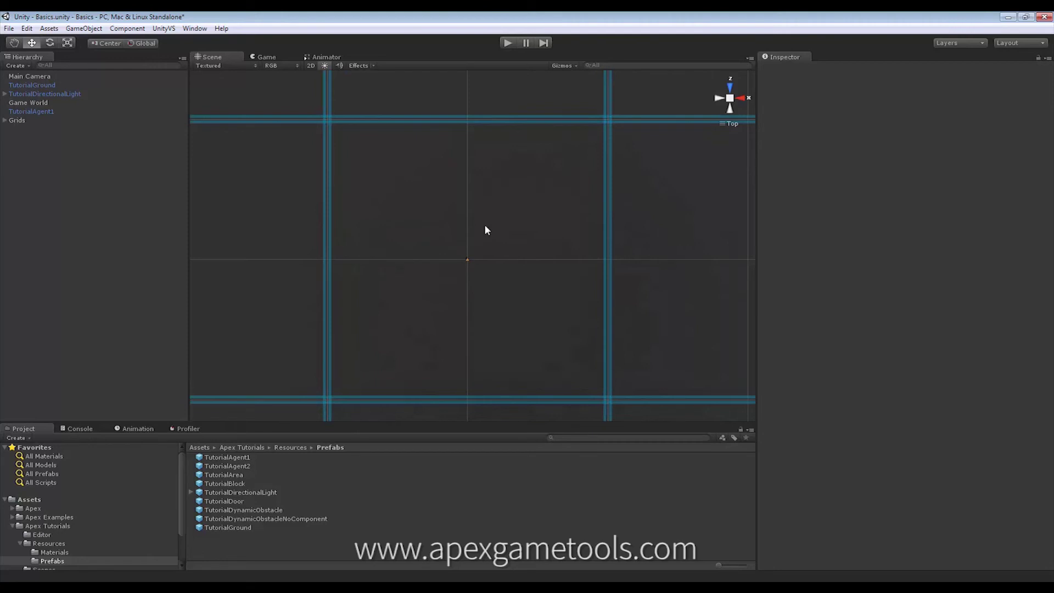
scroll(485, 230, "down", 5)
scroll(486, 229, "down", 2)
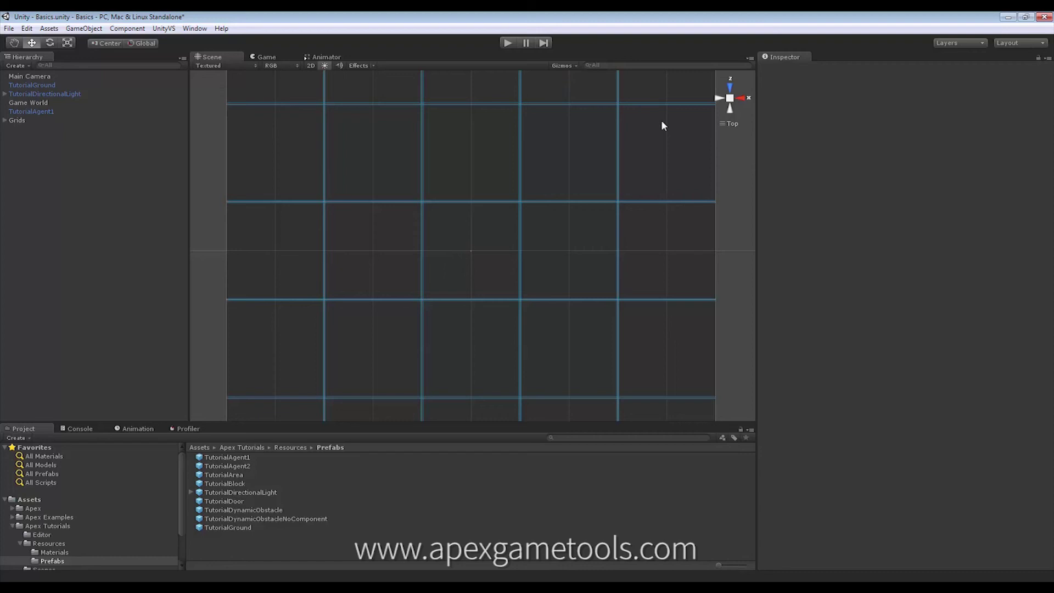
- Select TutorialAgent1 to show its Steer For Path settings, like Prevent Off Grid Navigation
left_click(41, 112)
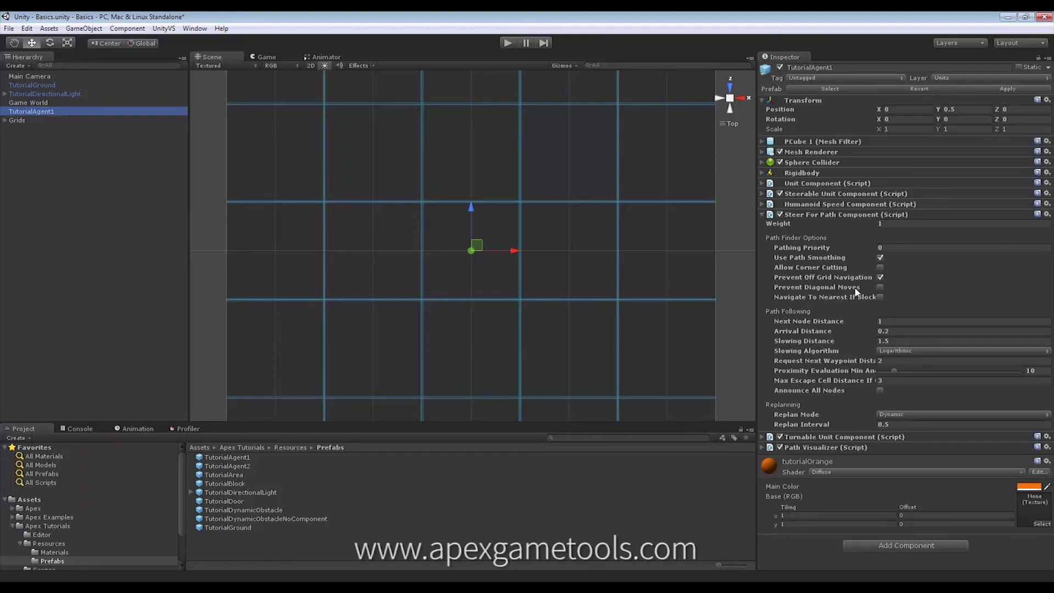